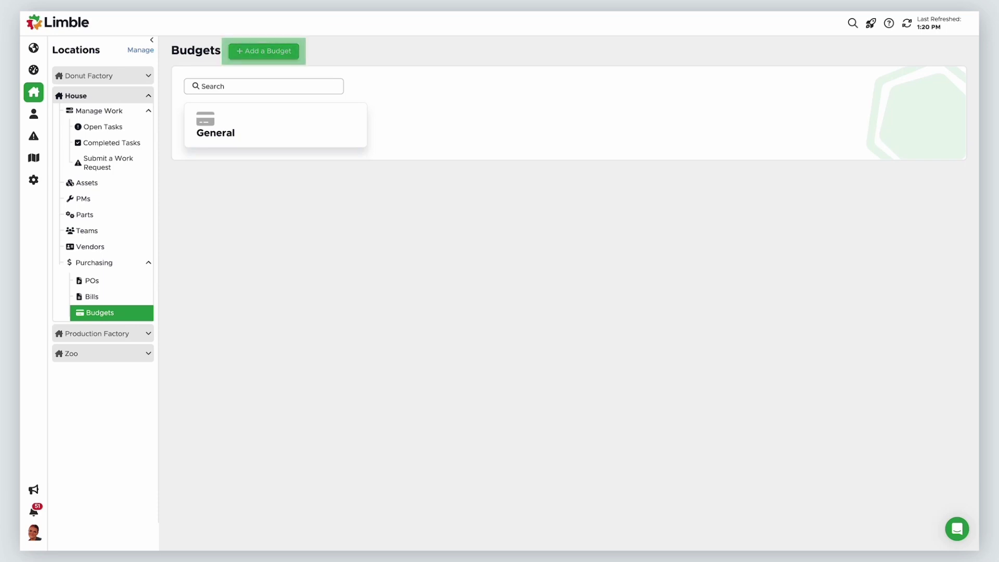
Start a new budget named 'Facilities FY2024' and bring its PO workflow stages into view.
{"action": "left_click", "coordinate": [264, 51]}
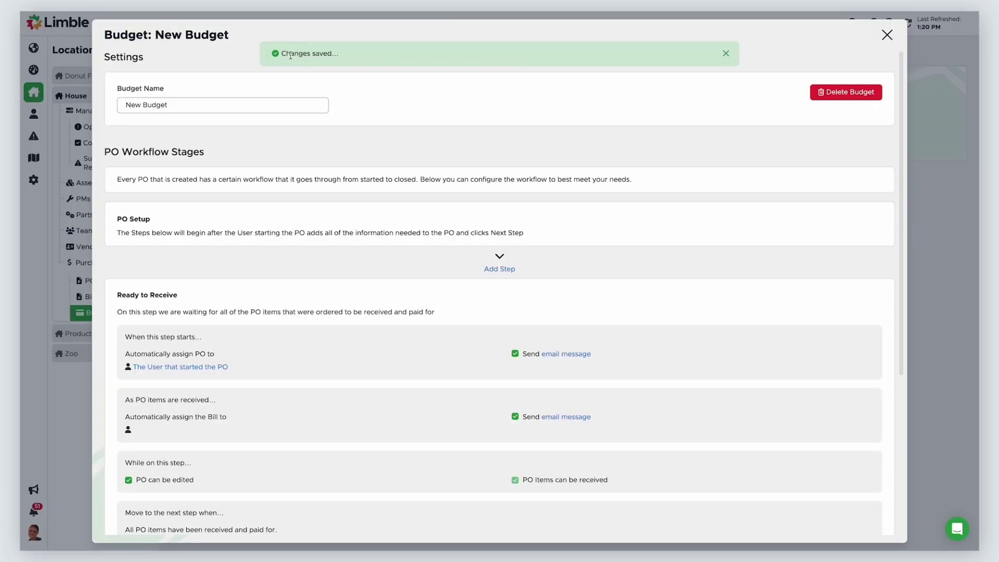
{"action": "type", "text": "Facilities FY2024"}
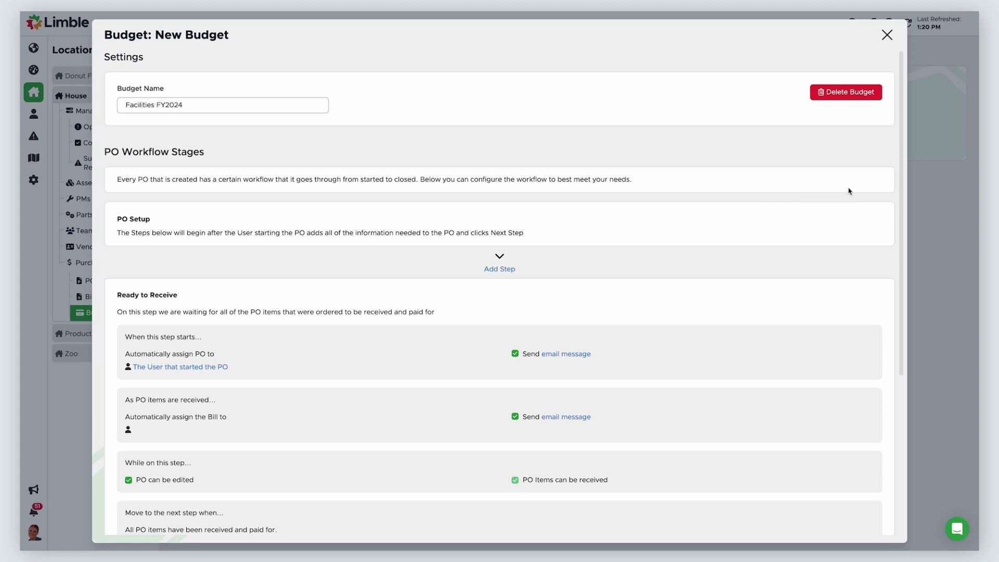
{"action": "left_click_drag", "start_coordinate": [904, 193], "coordinate": [906, 285]}
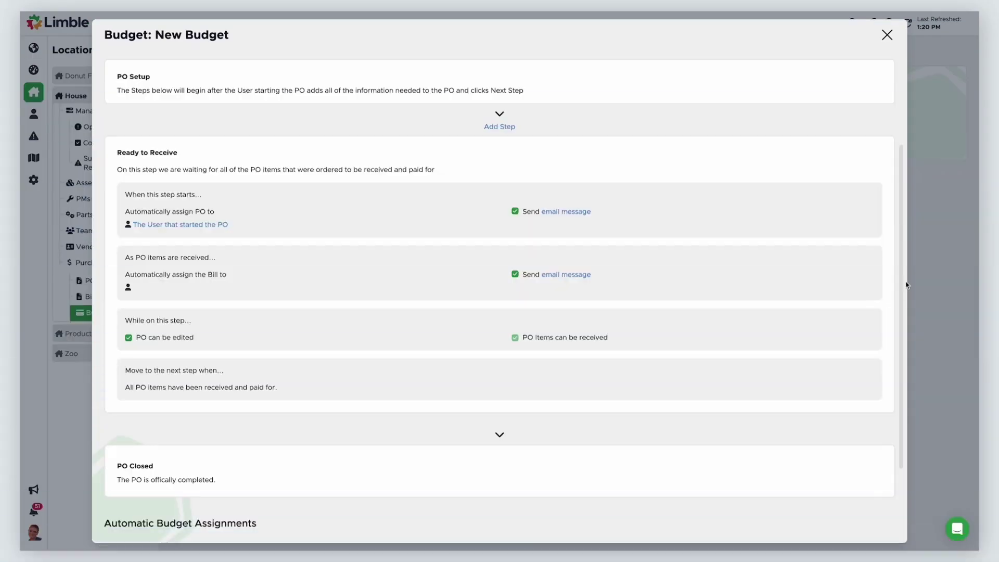
Insert a 'Manager Approval' step before Ready to Receive, assigned to one chosen user.
{"action": "left_click", "coordinate": [512, 128]}
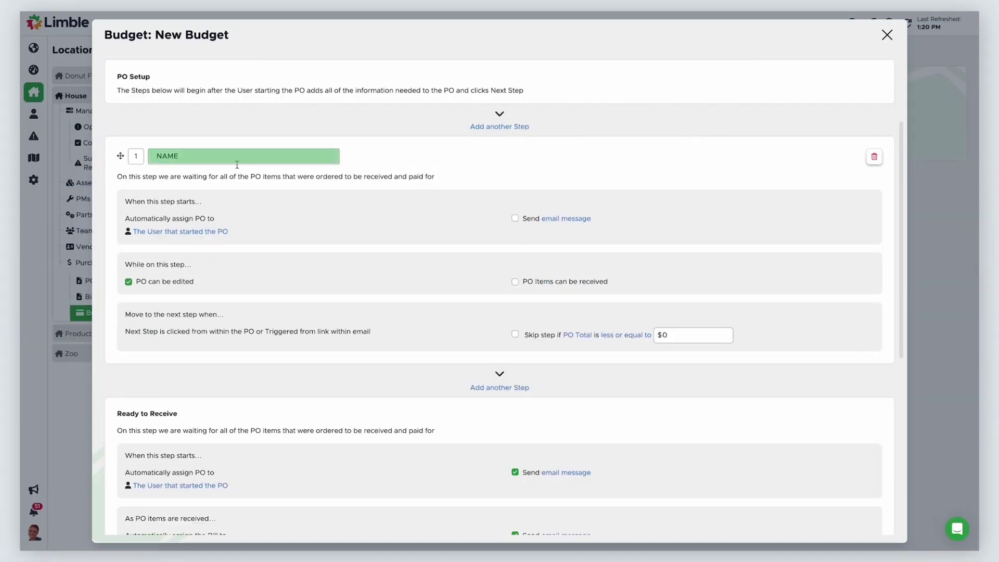
{"action": "double_click", "coordinate": [174, 158]}
{"action": "type", "text": "Man"}
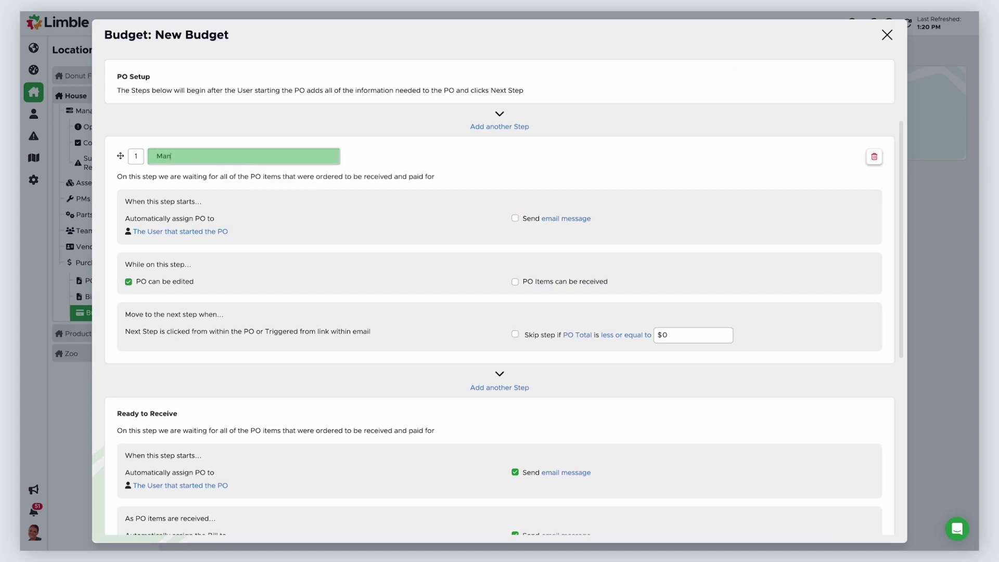
{"action": "type", "text": "ager Approval"}
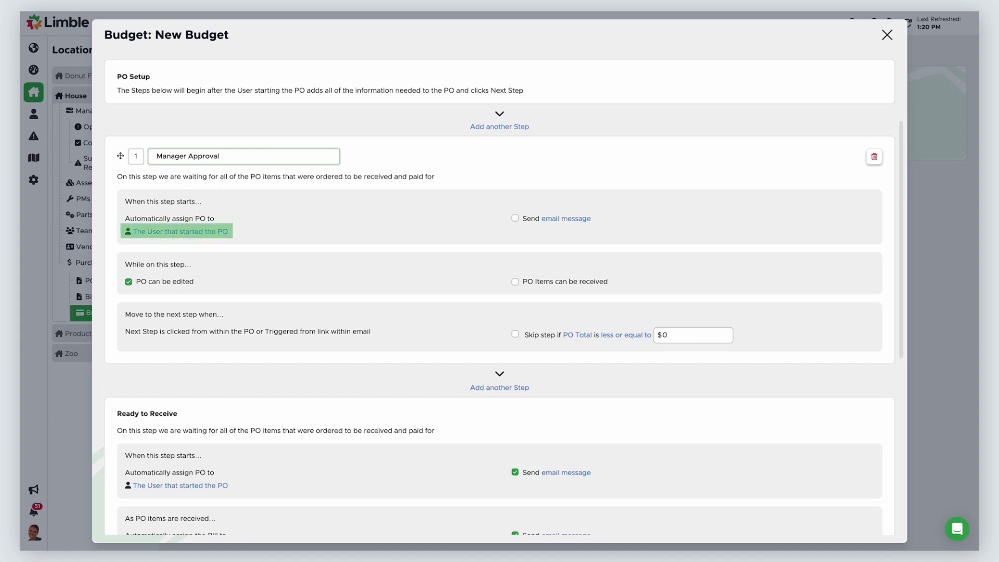
{"action": "left_click", "coordinate": [195, 236]}
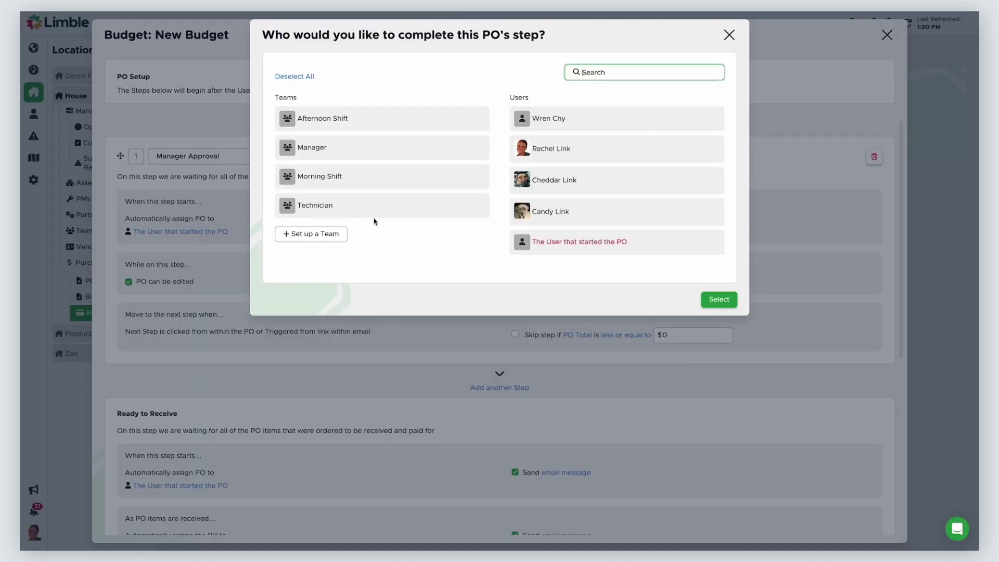
{"action": "left_click", "coordinate": [594, 159]}
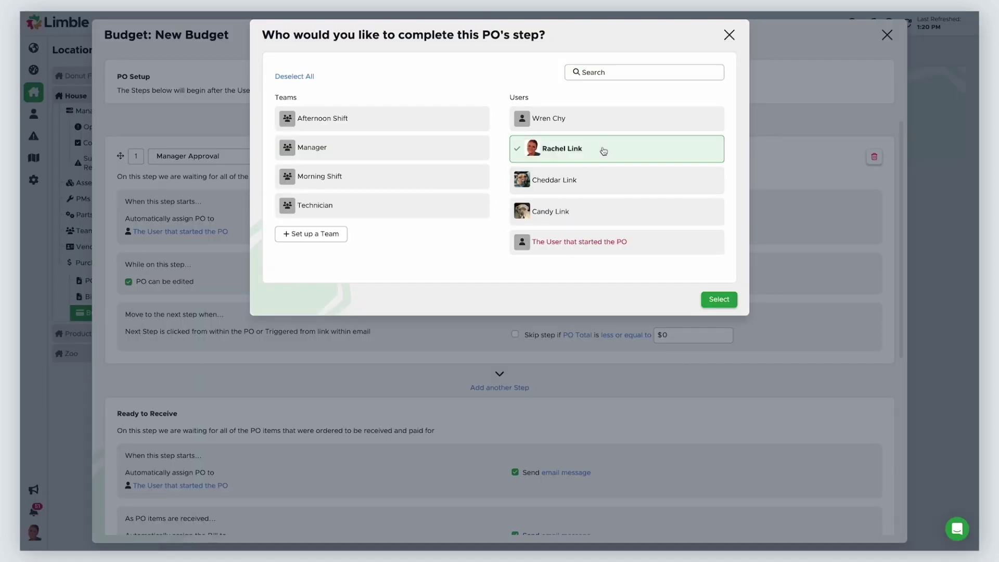
{"action": "left_click", "coordinate": [731, 301]}
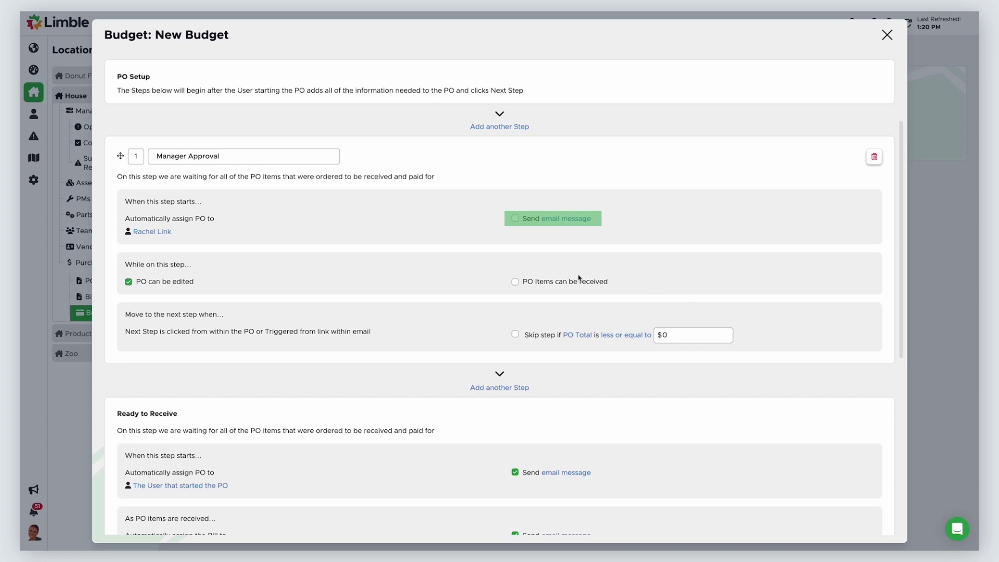
Turn on the start email for Manager Approval and review its message settings.
{"action": "left_click", "coordinate": [515, 219]}
{"action": "left_click", "coordinate": [580, 221]}
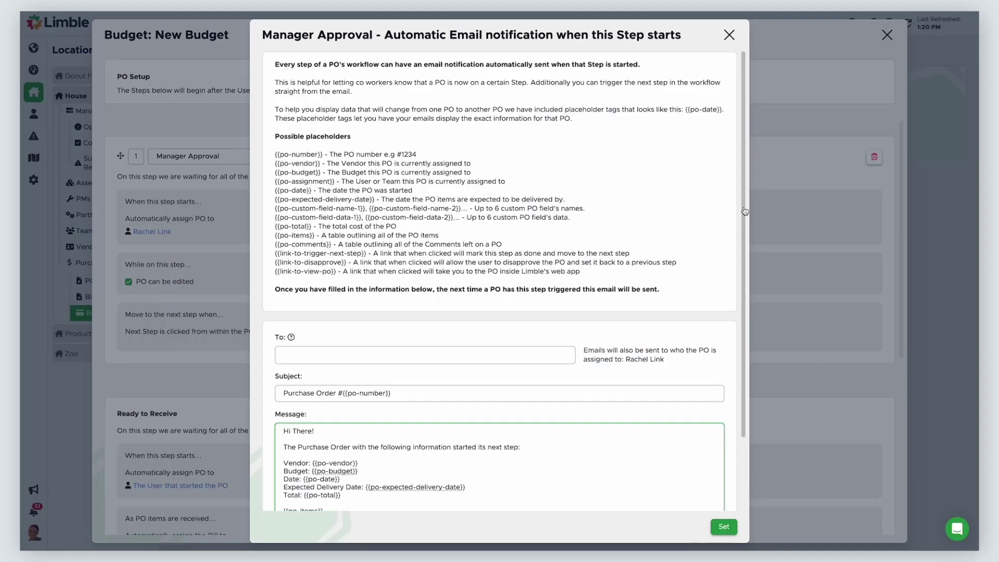
{"action": "left_click_drag", "start_coordinate": [745, 211], "coordinate": [755, 269]}
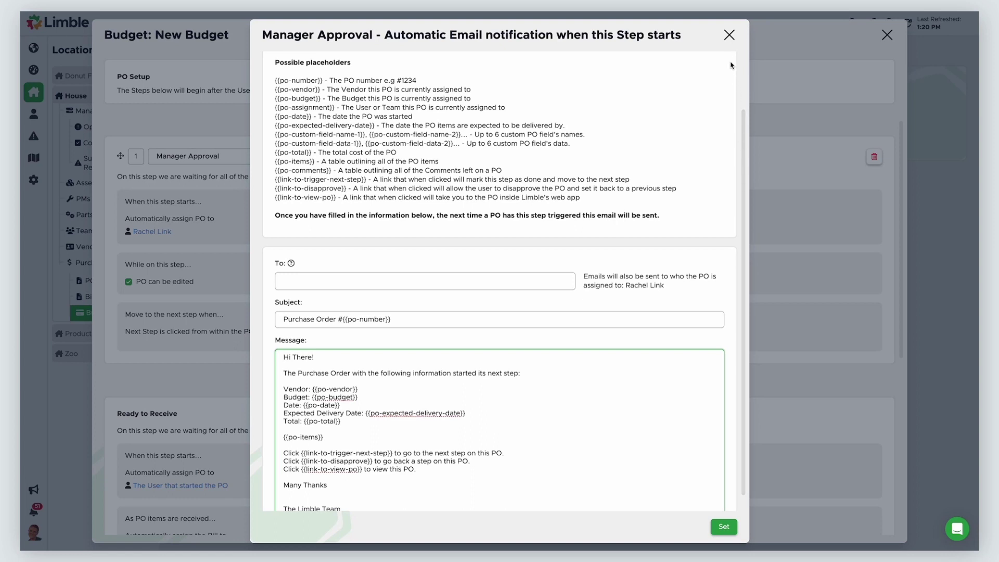
{"action": "left_click", "coordinate": [729, 35]}
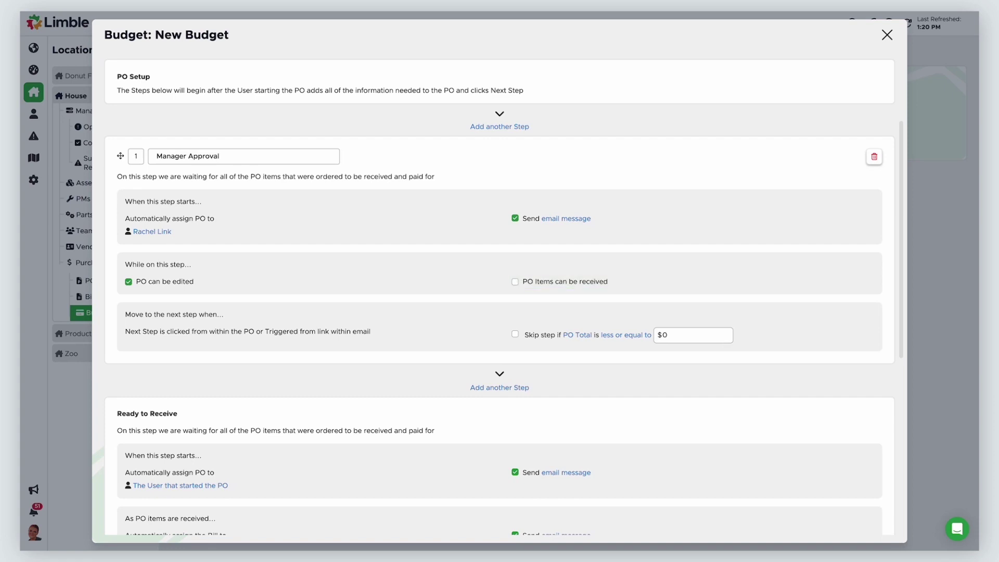
Skip Manager Approval whenever the PO Total is less or equal to $500.
{"action": "key", "text": "BackSpace"}
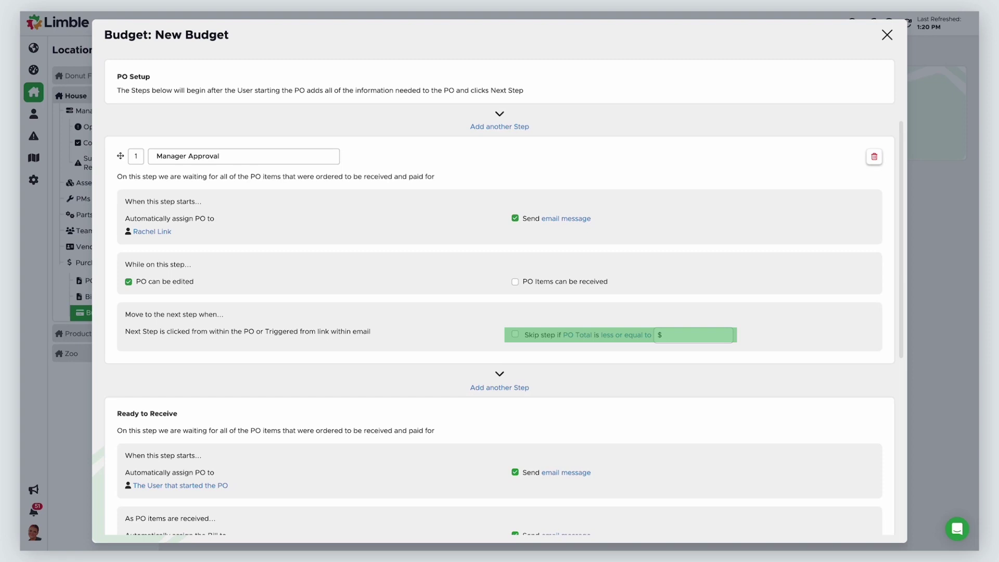
{"action": "left_click", "coordinate": [515, 335]}
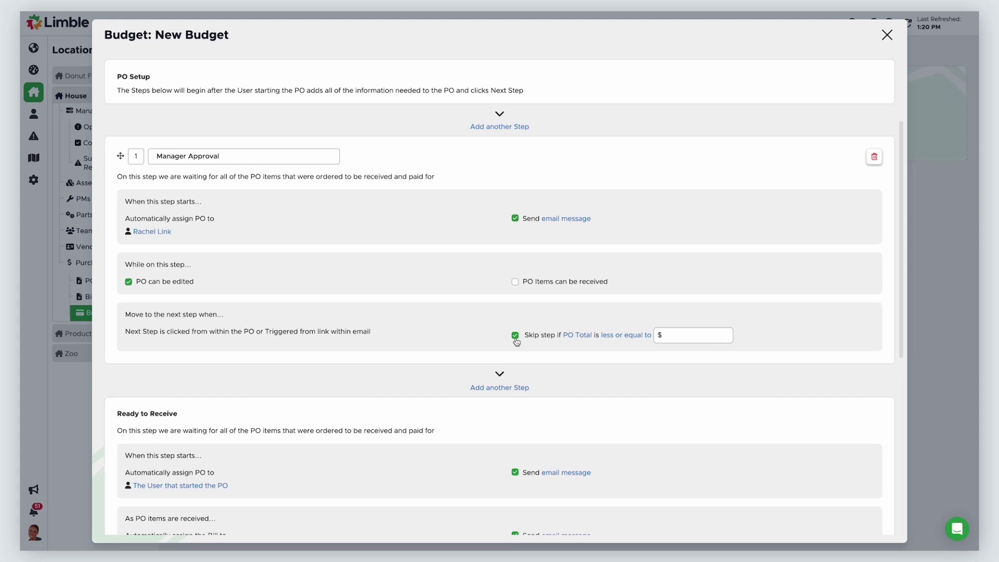
{"action": "left_click", "coordinate": [585, 338]}
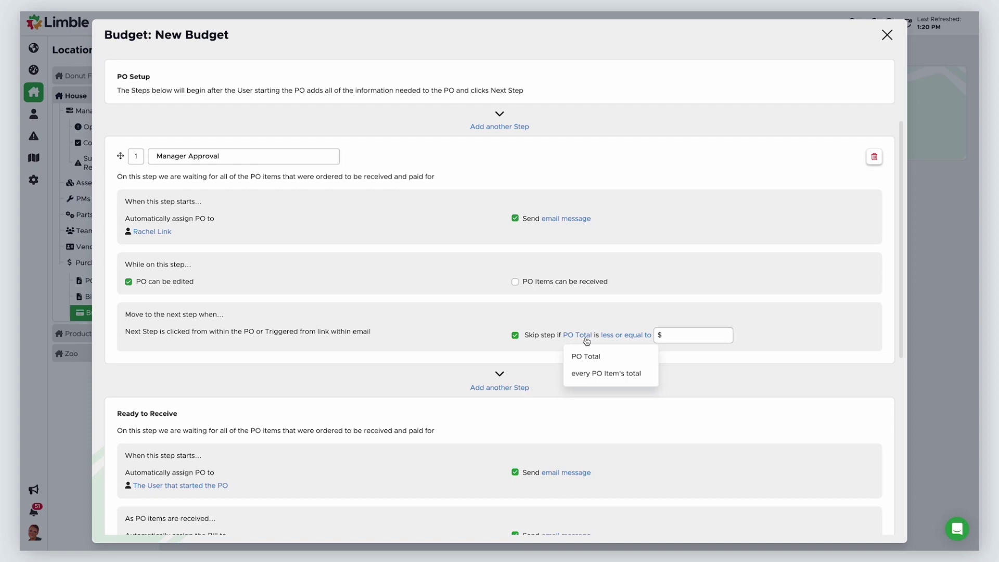
{"action": "left_click", "coordinate": [588, 357]}
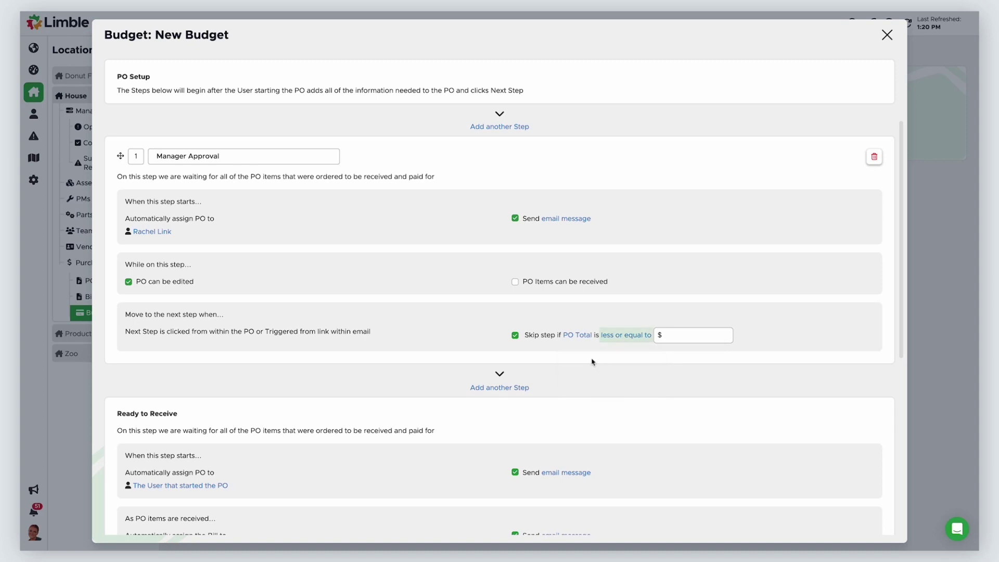
{"action": "left_click", "coordinate": [638, 339]}
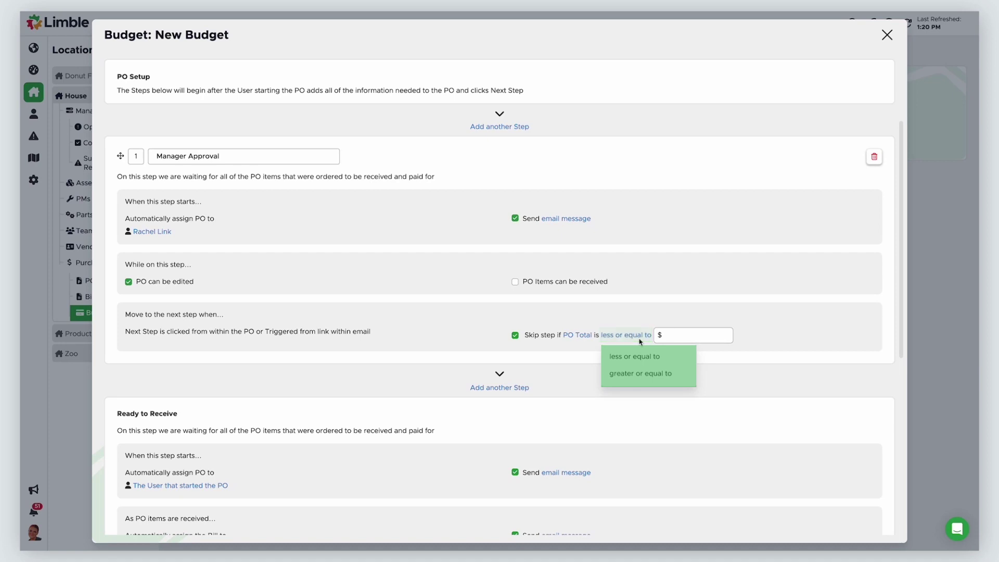
{"action": "left_click", "coordinate": [639, 355]}
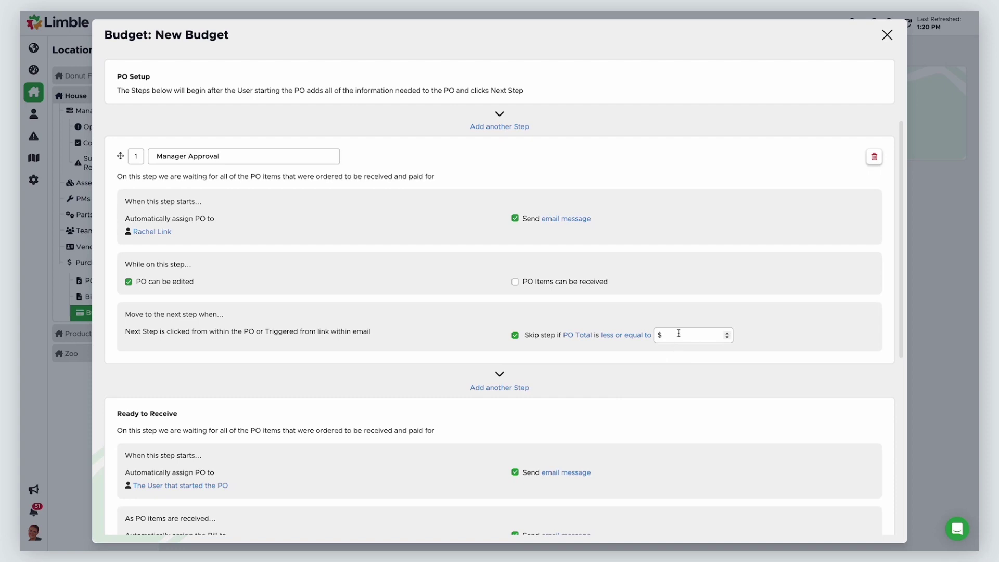
{"action": "left_click", "coordinate": [679, 333]}
{"action": "type", "text": "500"}
Add a second workflow step after Manager Approval and highlight its placeholder name.
{"action": "left_click", "coordinate": [518, 391]}
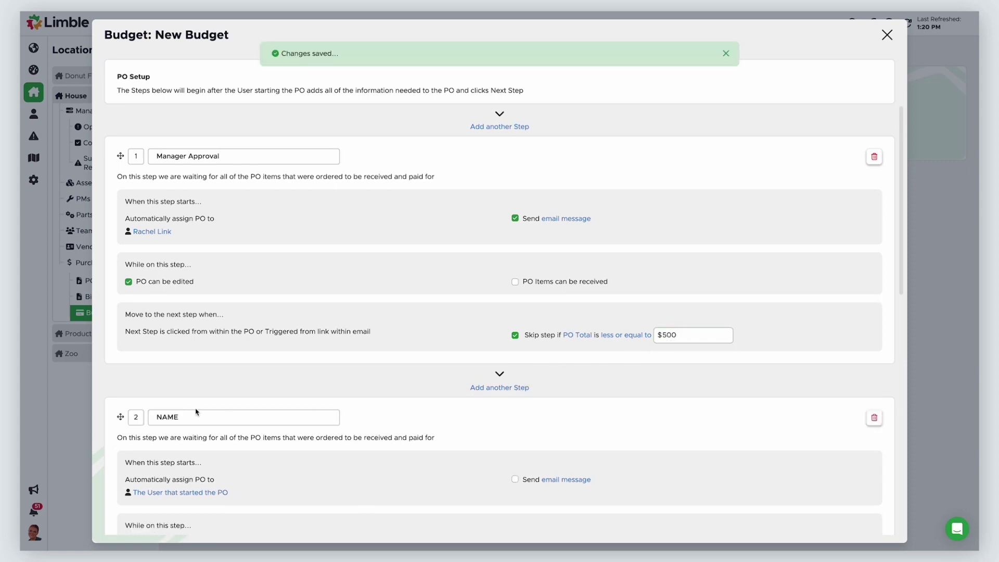
{"action": "left_click_drag", "start_coordinate": [191, 414], "coordinate": [153, 415]}
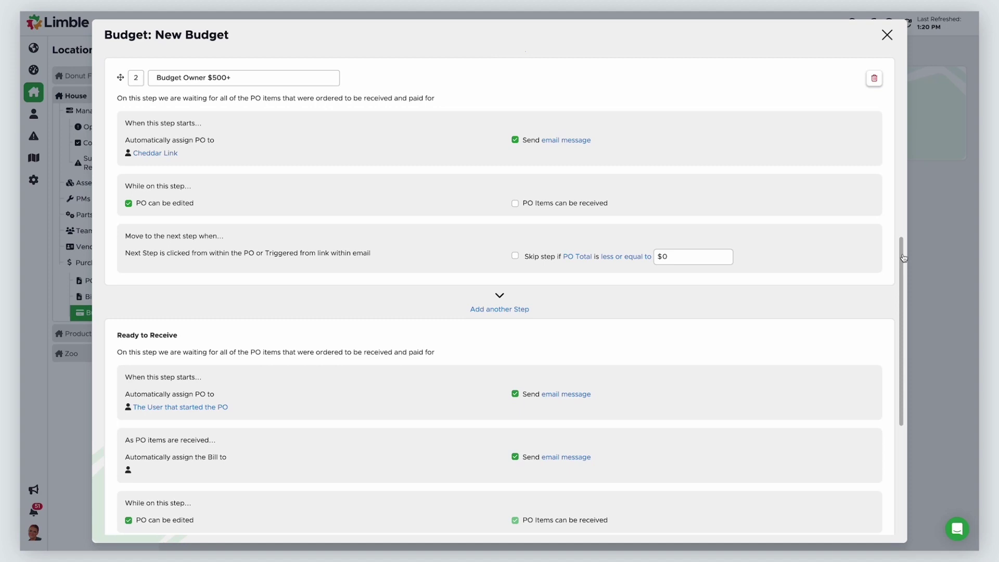
{"action": "left_click_drag", "start_coordinate": [903, 258], "coordinate": [921, 349]}
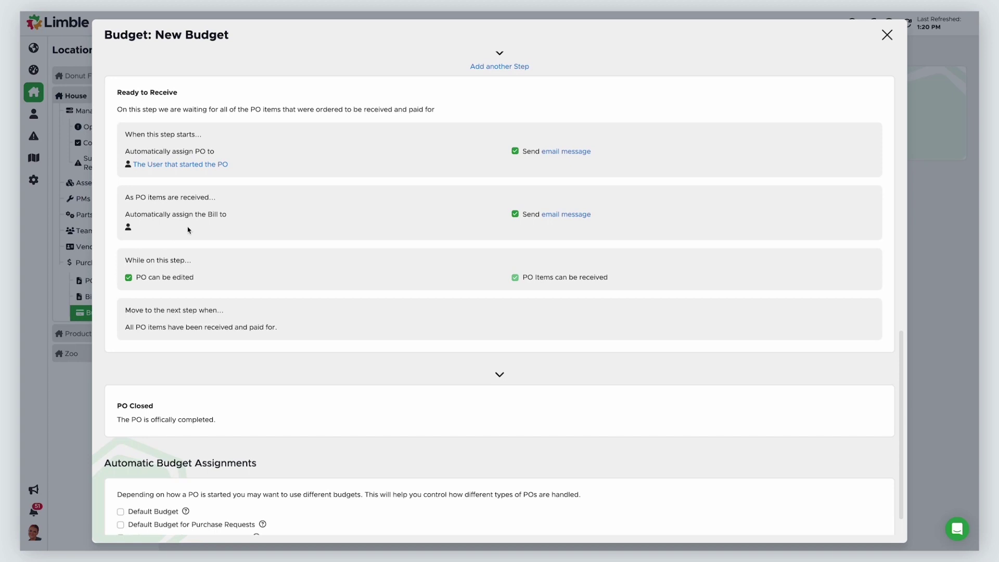
Assign the PO at the Ready to Receive step to a specific user.
{"action": "left_click", "coordinate": [223, 165]}
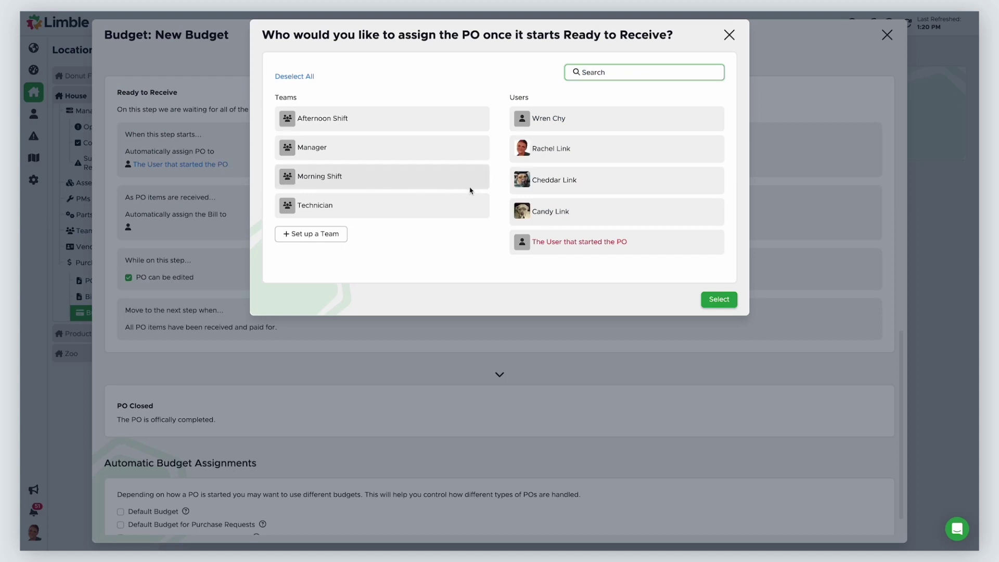
{"action": "left_click", "coordinate": [576, 212]}
{"action": "left_click", "coordinate": [711, 299]}
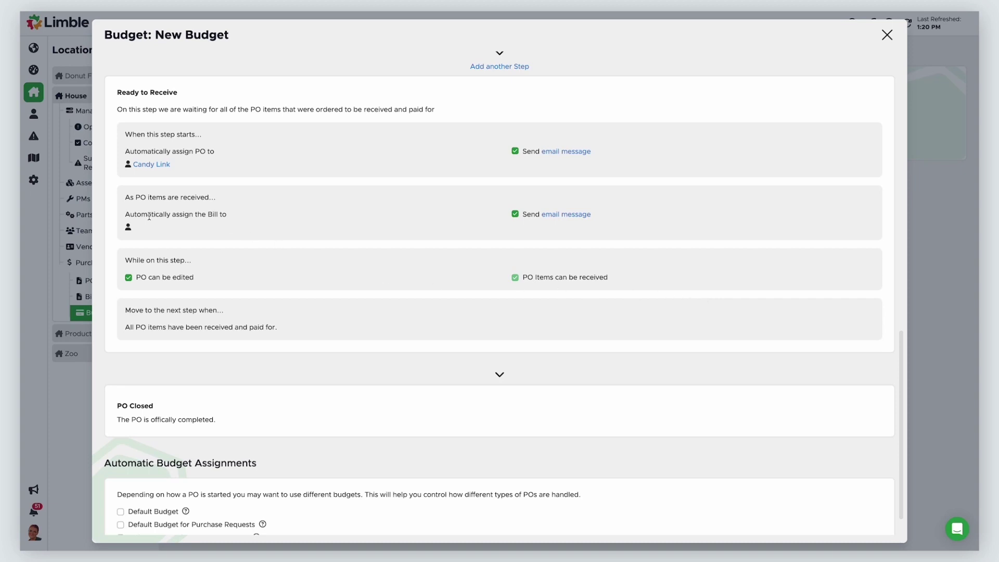
Route the Bill to another user once items are received.
{"action": "left_click", "coordinate": [128, 228]}
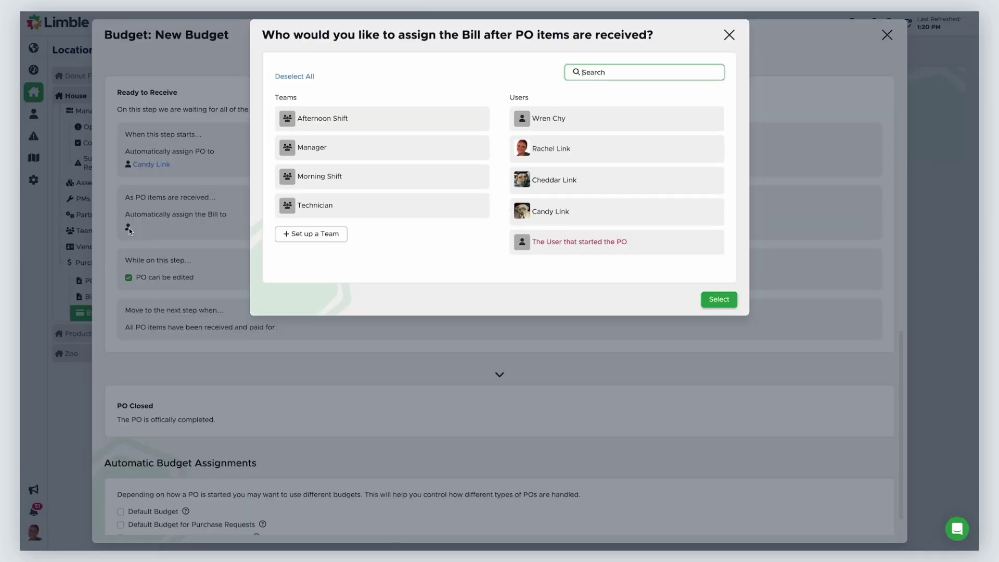
{"action": "left_click", "coordinate": [582, 122]}
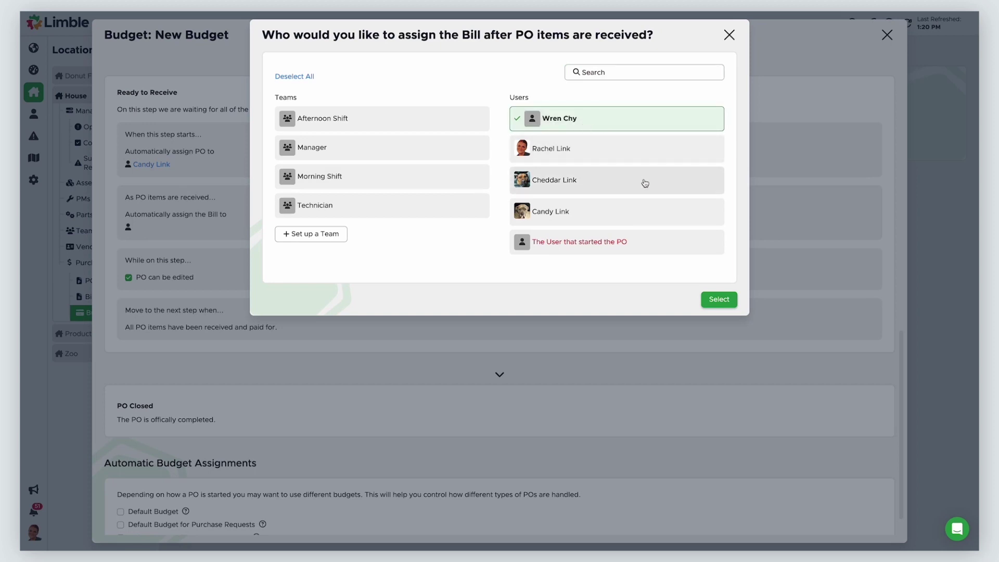
{"action": "left_click", "coordinate": [718, 300]}
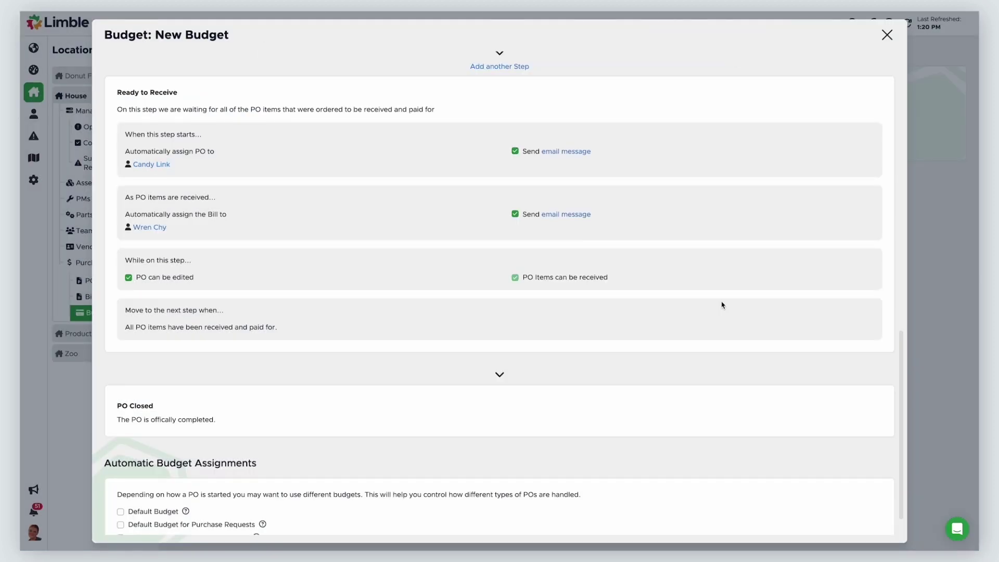
{"action": "left_click_drag", "start_coordinate": [903, 353], "coordinate": [903, 369]}
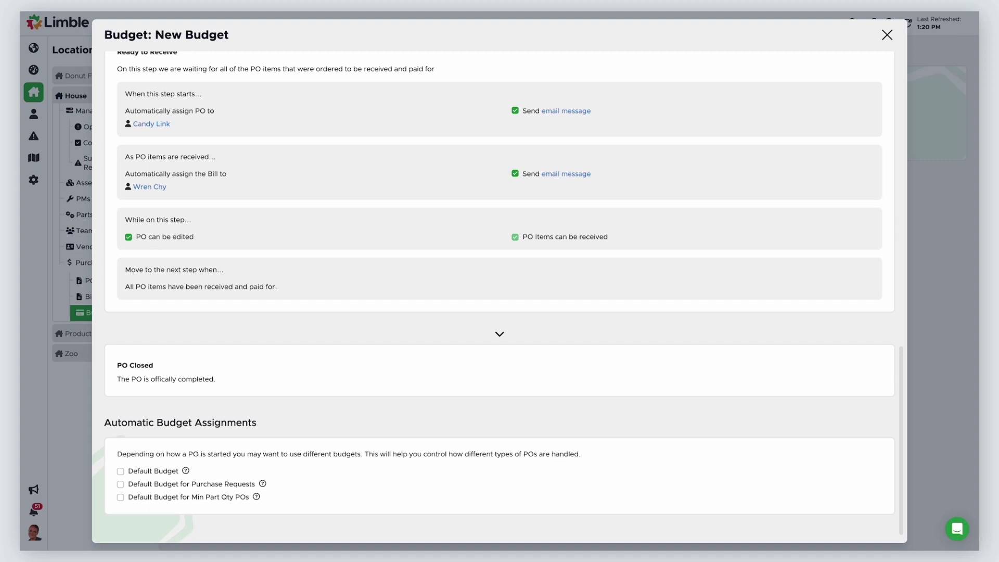
Tick Default Budget under Automatic Budget Assignments for Facilities FY2024.
{"action": "left_click", "coordinate": [121, 472]}
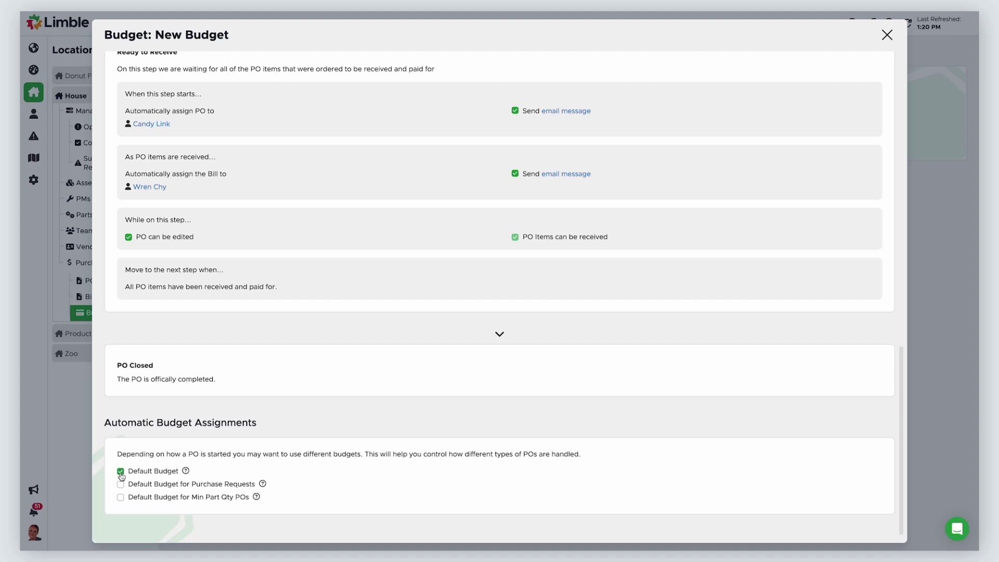